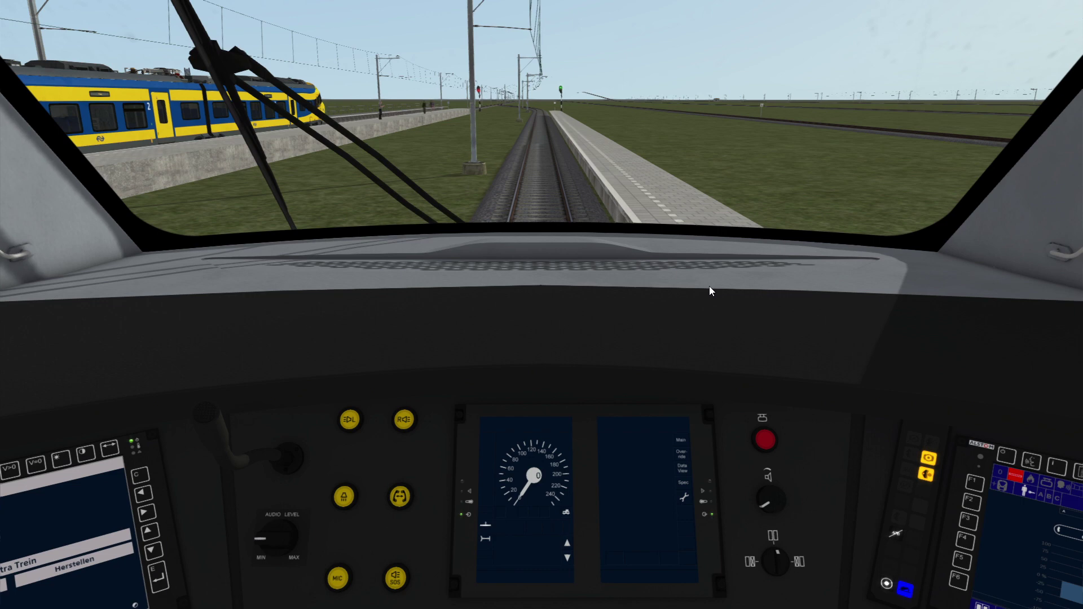
{"action": "scroll", "coordinate": [724, 337], "scroll_direction": "up", "scroll_amount": 5}
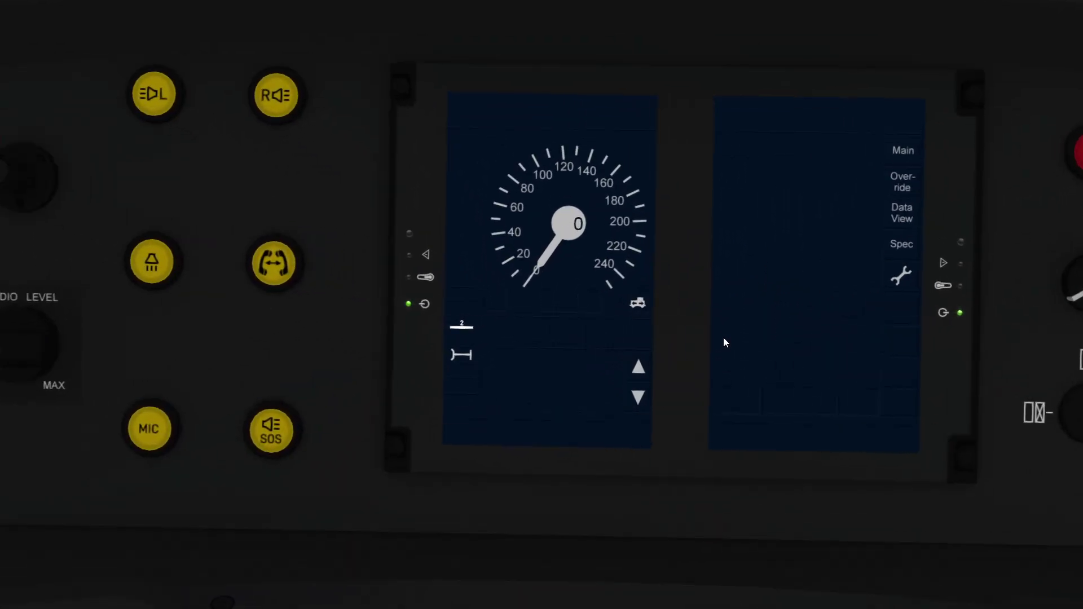
{"action": "scroll", "coordinate": [724, 342], "scroll_direction": "up", "scroll_amount": 3}
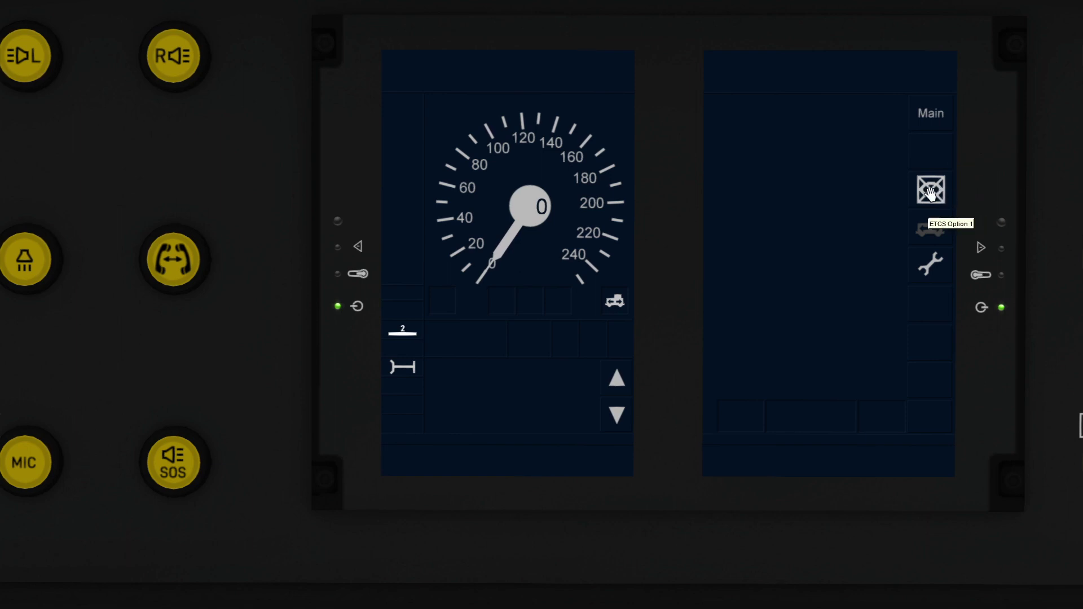
Switch the DMI to the crossed-box ETCS mode with the Option 1 button
{"action": "left_click", "coordinate": [930, 193]}
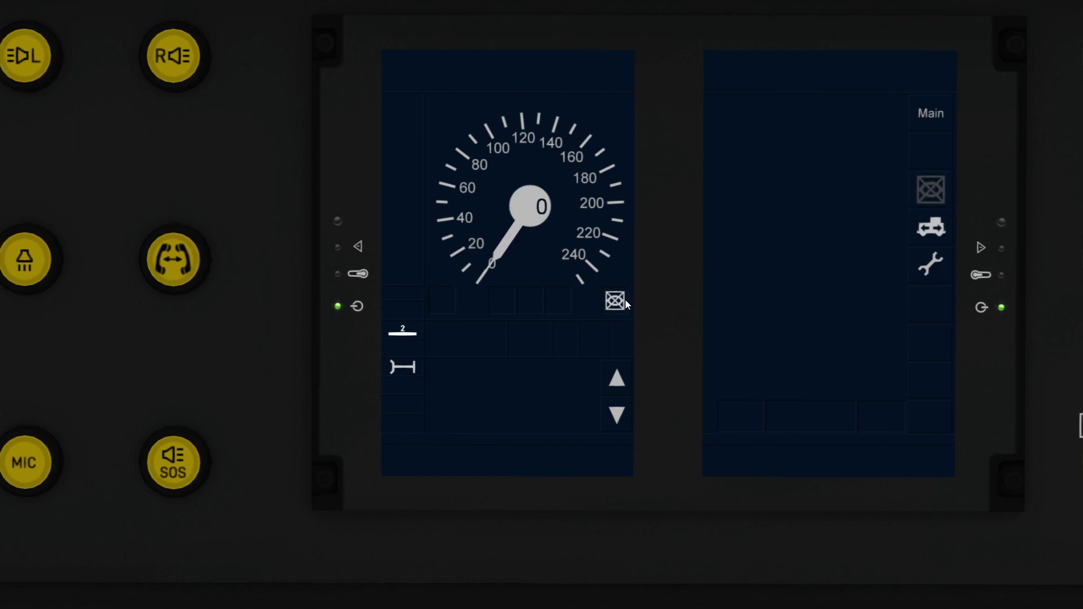
{"action": "scroll", "coordinate": [655, 286], "scroll_direction": "down", "scroll_amount": 5}
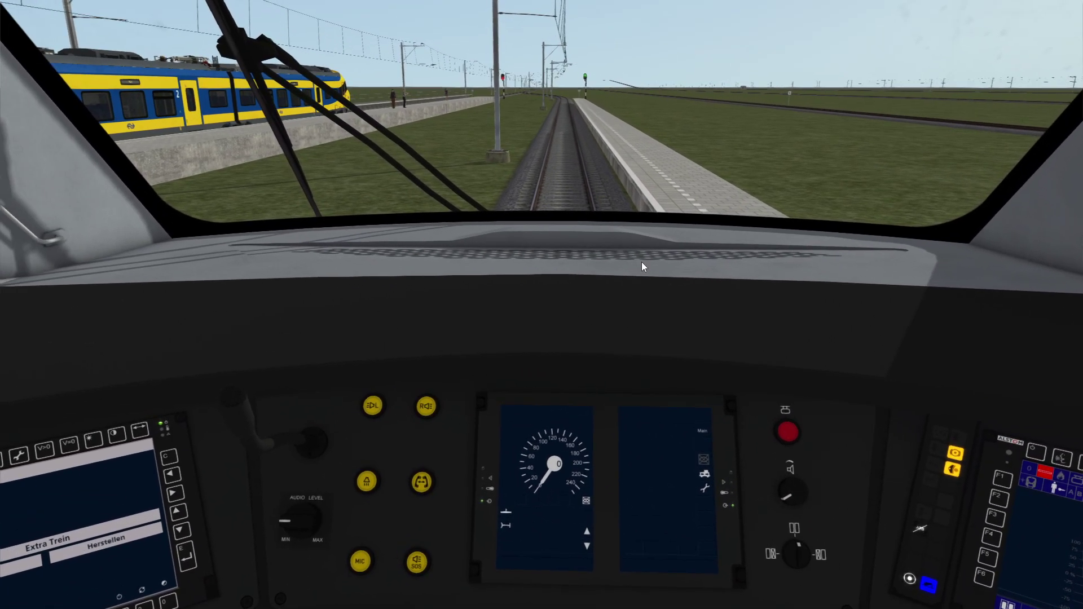
{"action": "scroll", "coordinate": [637, 276], "scroll_direction": "up", "scroll_amount": 3}
Tilt the view down to the dashboard displays as the train departs the platform
{"action": "key", "text": "Down"}
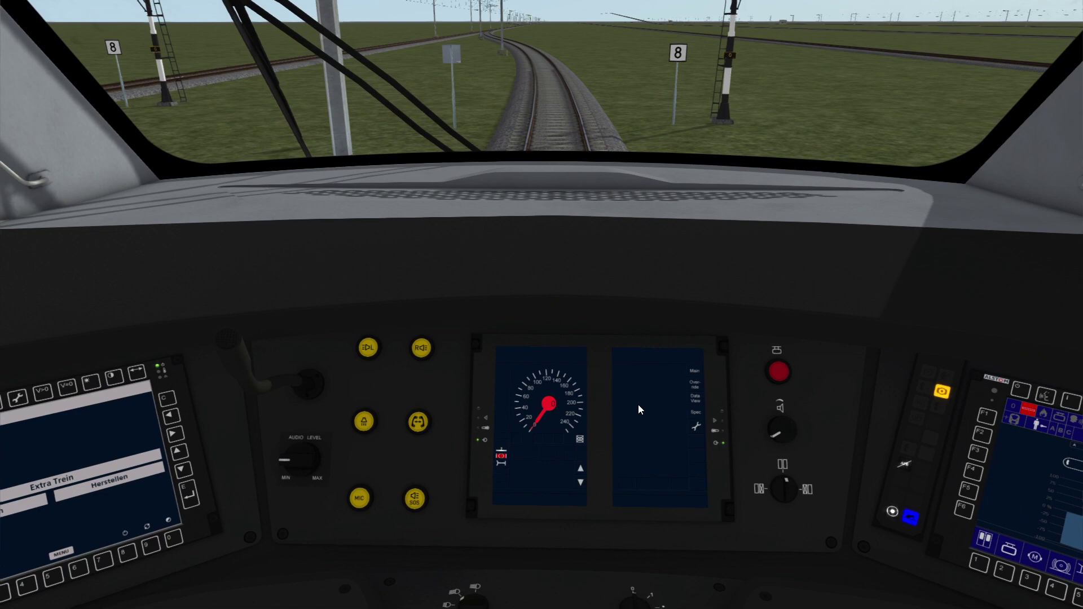
Clear the brake intervention: master controller to brake, back to power, then acknowledge
{"action": "left_click_drag", "start_coordinate": [639, 404], "coordinate": [701, 428]}
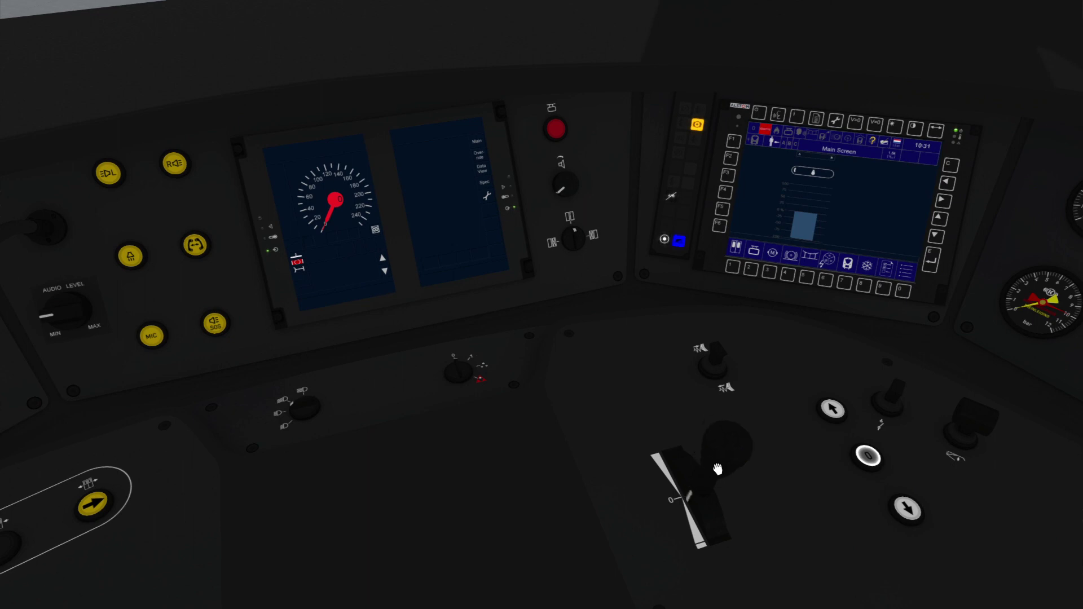
{"action": "left_click_drag", "start_coordinate": [717, 469], "coordinate": [778, 550]}
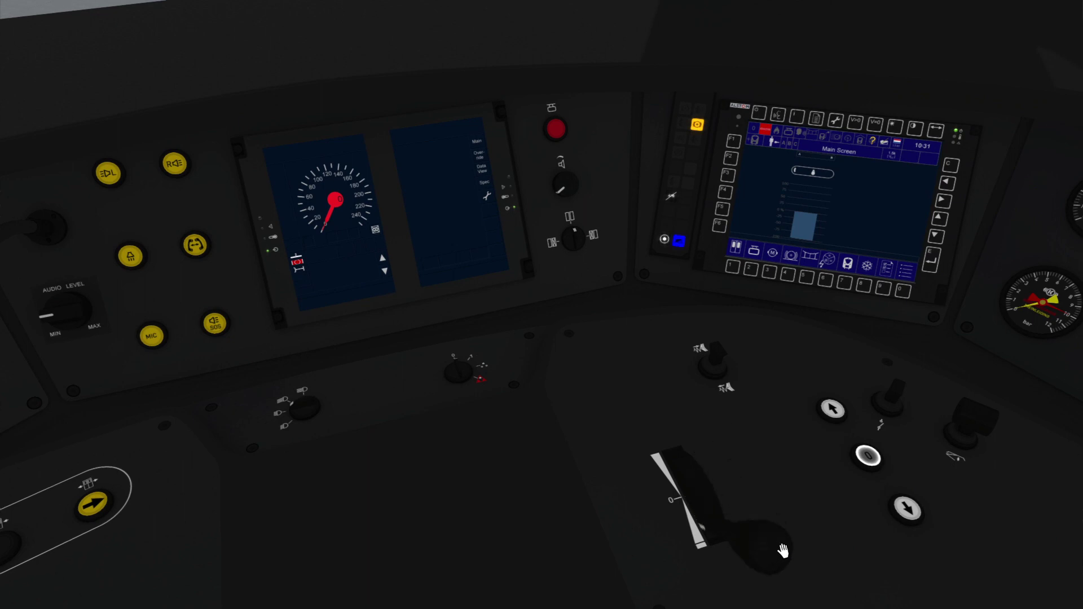
{"action": "key", "text": "d"}
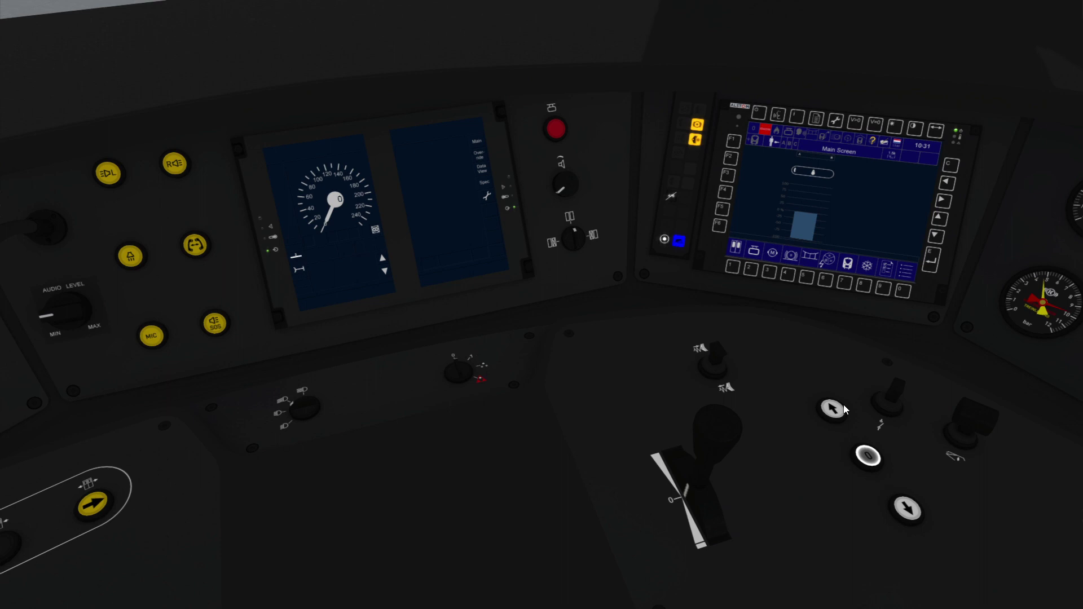
{"action": "key", "text": "Left"}
{"action": "key", "text": "Left"}
{"action": "key", "text": "Left"}
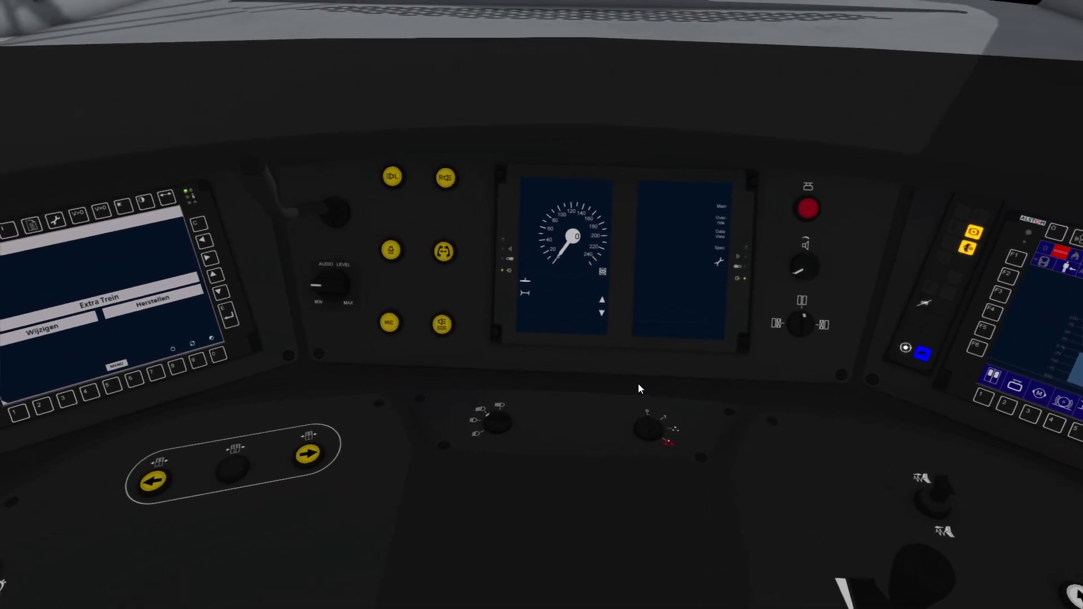
{"action": "key", "text": "a"}
{"action": "key", "text": "a"}
{"action": "key", "text": "a"}
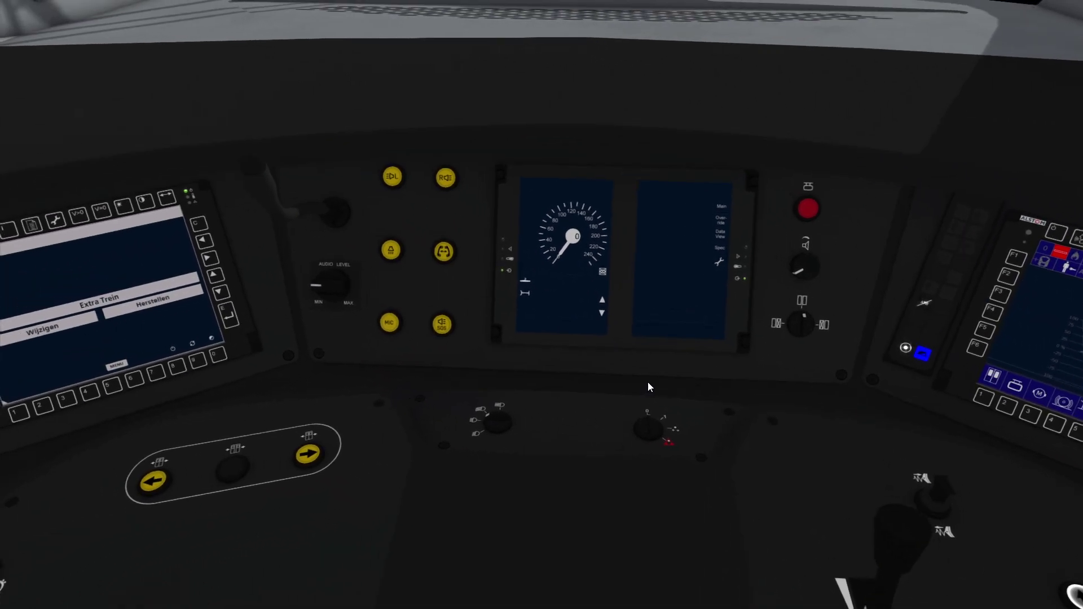
{"action": "key", "text": "Up"}
{"action": "key", "text": "Up"}
{"action": "key", "text": "Up"}
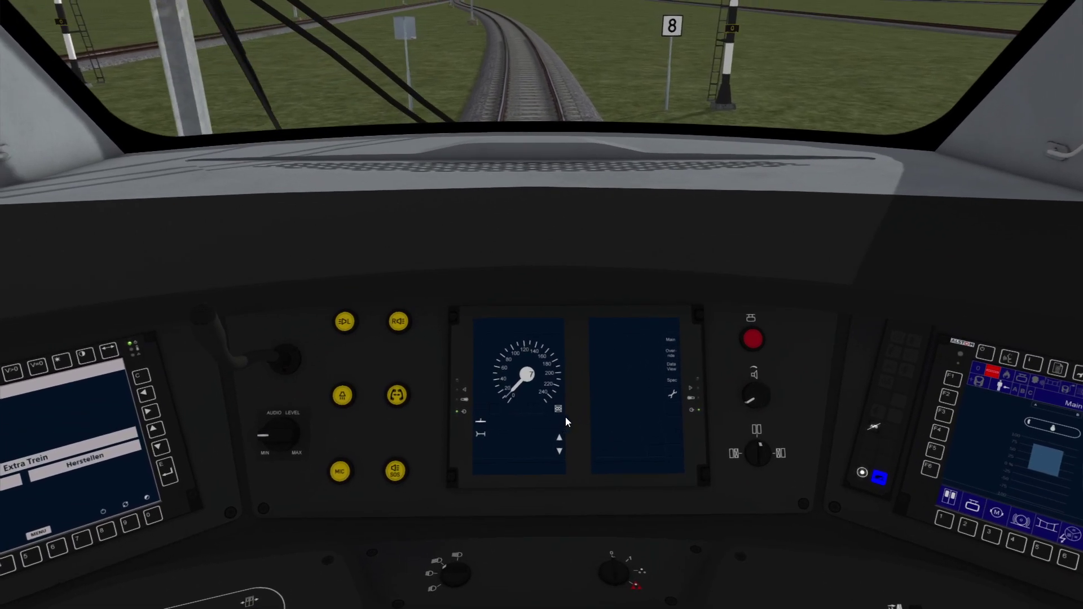
Raise the view to the track ahead while accelerating to about 40 km/h
{"action": "key", "text": "Up"}
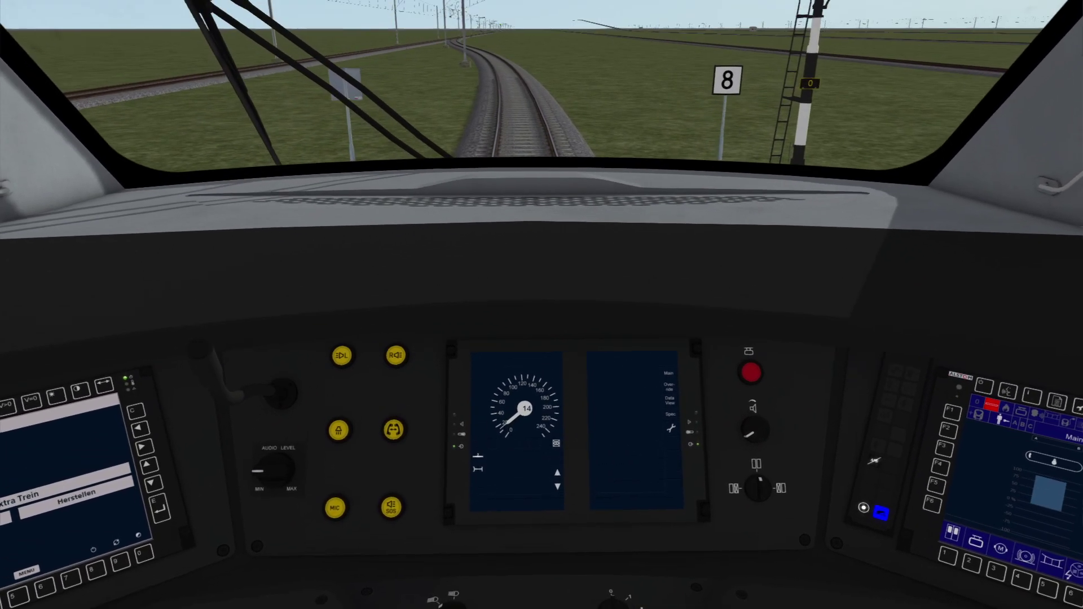
{"action": "key", "text": "Up"}
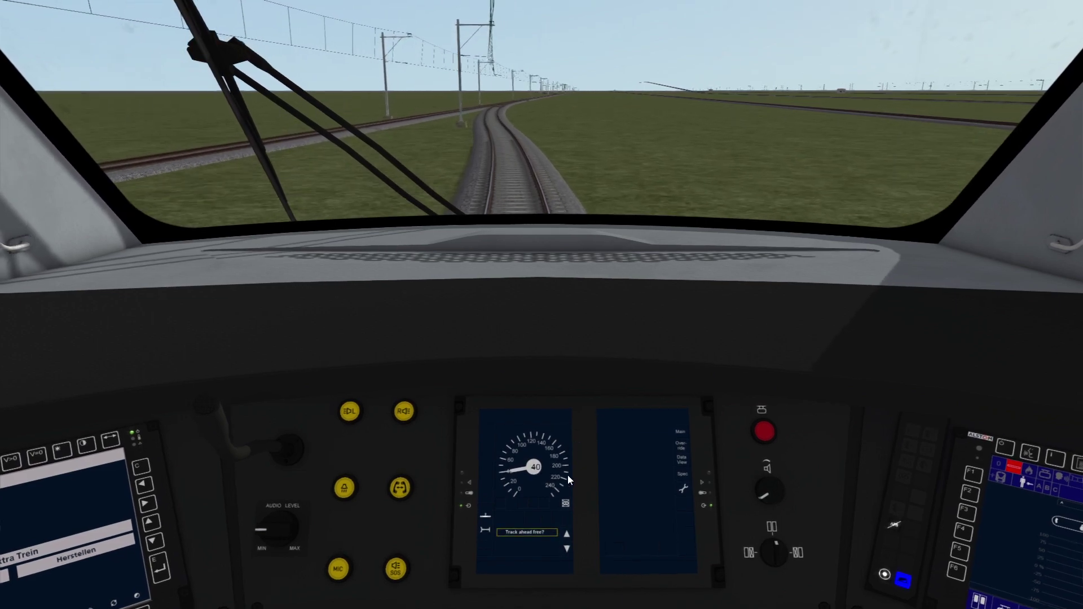
{"action": "scroll", "coordinate": [586, 478], "scroll_direction": "up", "scroll_amount": 5}
Confirm 'Track ahead free?' on the DMI to enter full supervision at 39 km/h
{"action": "left_click_drag", "start_coordinate": [560, 279], "coordinate": [561, 447]}
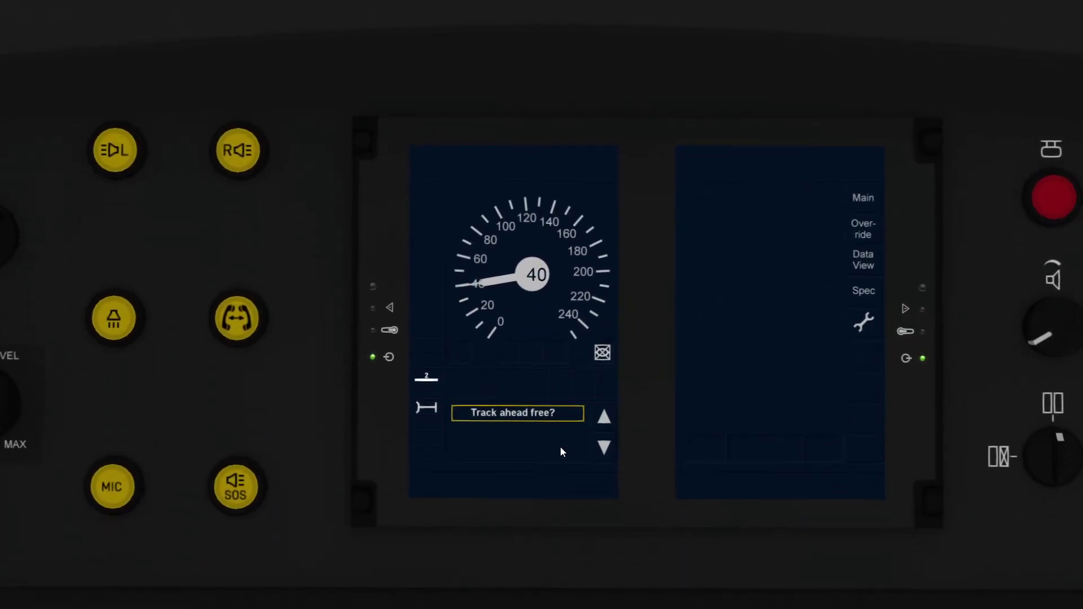
{"action": "scroll", "coordinate": [549, 433], "scroll_direction": "down", "scroll_amount": 5}
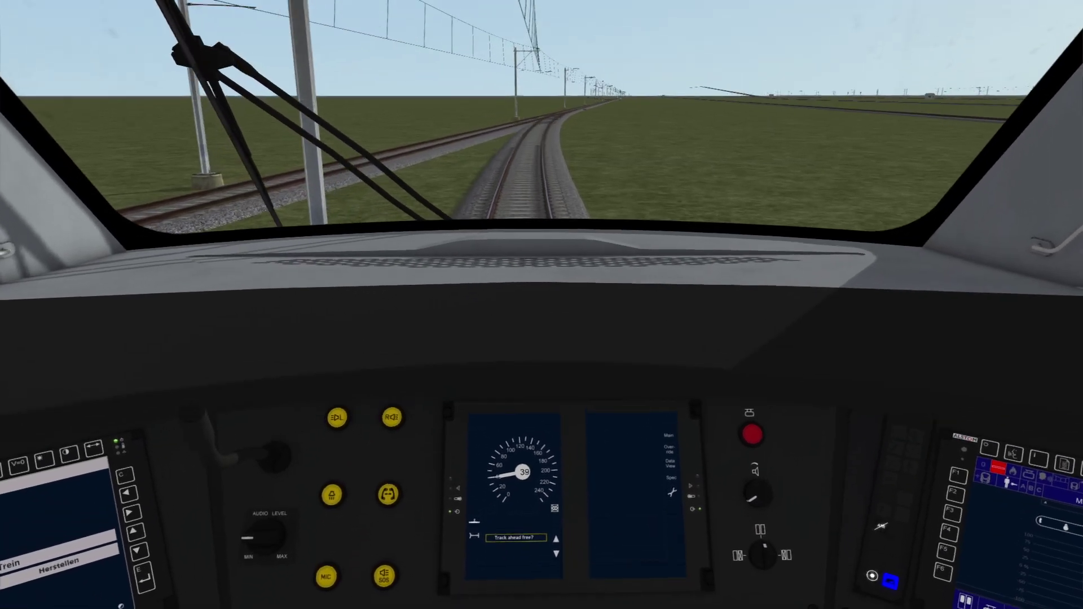
{"action": "mouse_move", "coordinate": [551, 431]}
{"action": "left_mouse_down"}
{"action": "mouse_move", "coordinate": [593, 181]}
{"action": "mouse_move", "coordinate": [593, 296]}
{"action": "left_mouse_up"}
{"action": "scroll", "coordinate": [534, 479], "scroll_direction": "up", "scroll_amount": 5}
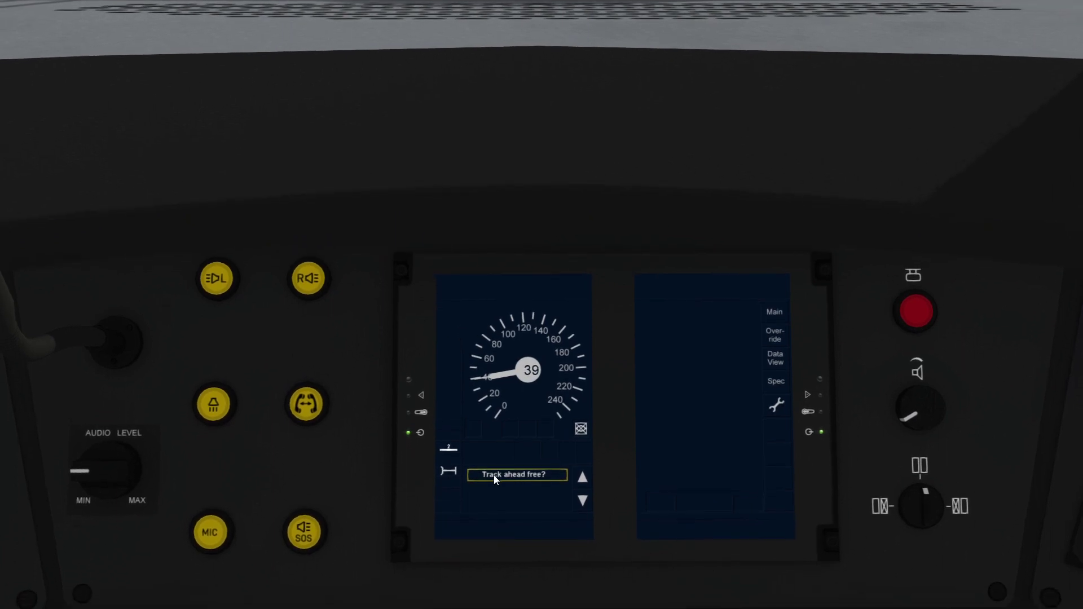
{"action": "left_click", "coordinate": [508, 475]}
{"action": "left_click", "coordinate": [527, 475]}
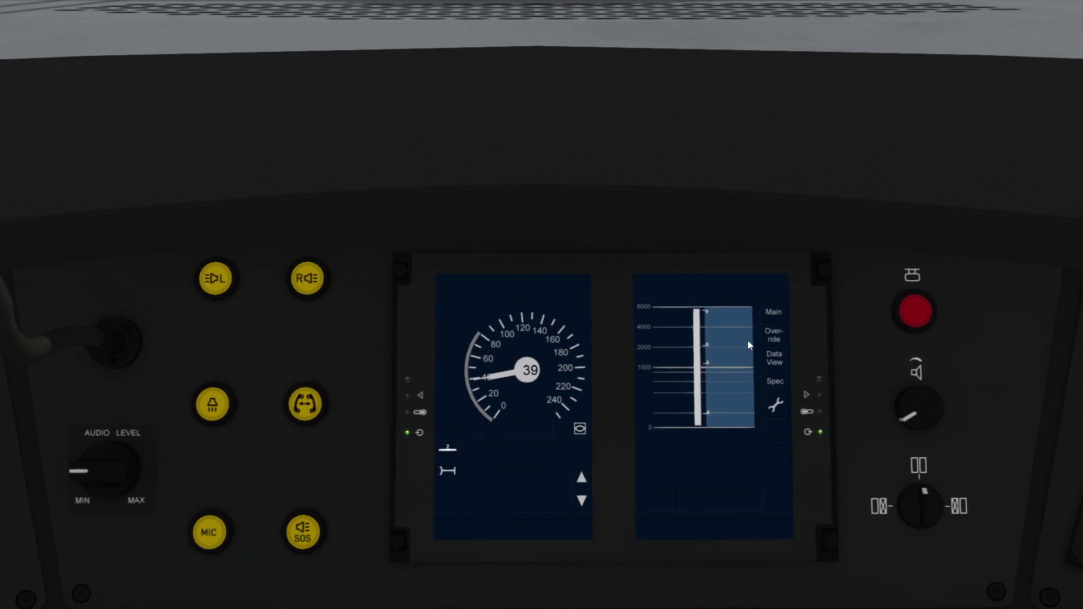
{"action": "scroll", "coordinate": [748, 343], "scroll_direction": "down", "scroll_amount": 3}
Look up at the track ahead toward the green signal at 39 km/h
{"action": "key", "text": "Up"}
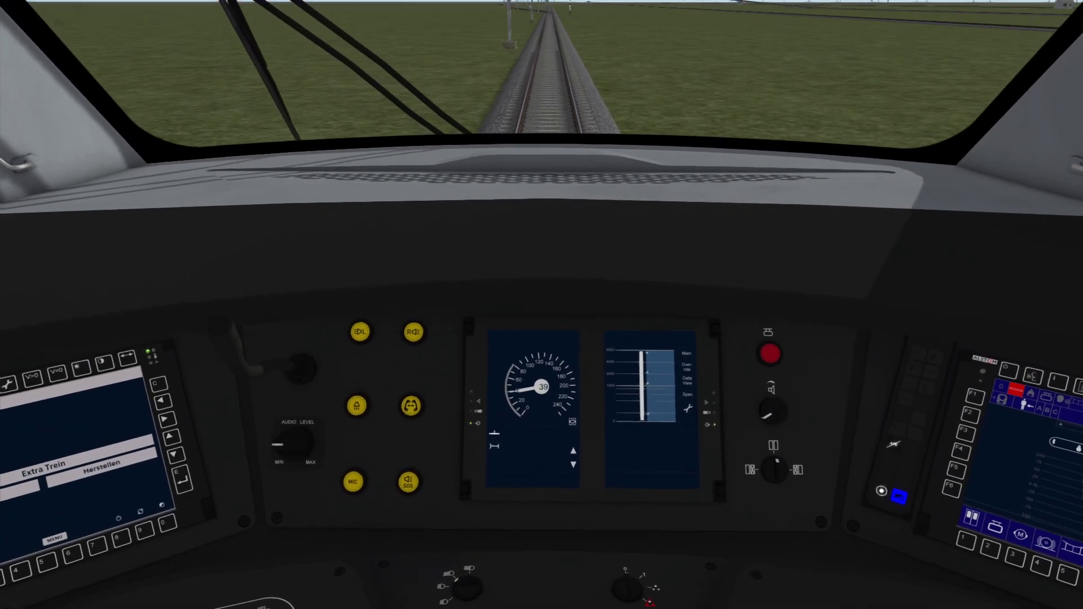